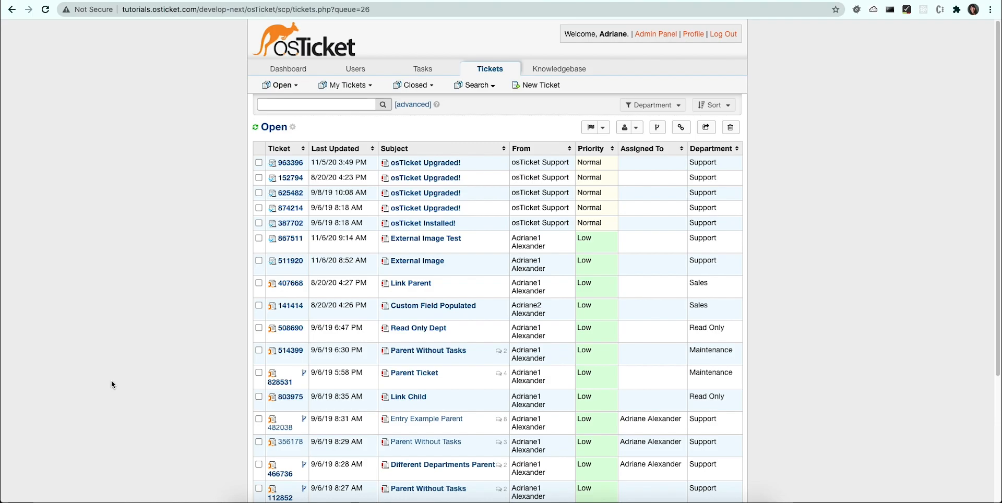
Step: Create a personal queue titled "Personal Queue" under Open with the ticket state criterion Open, check its inherited criteria and finish
left_click(280, 84)
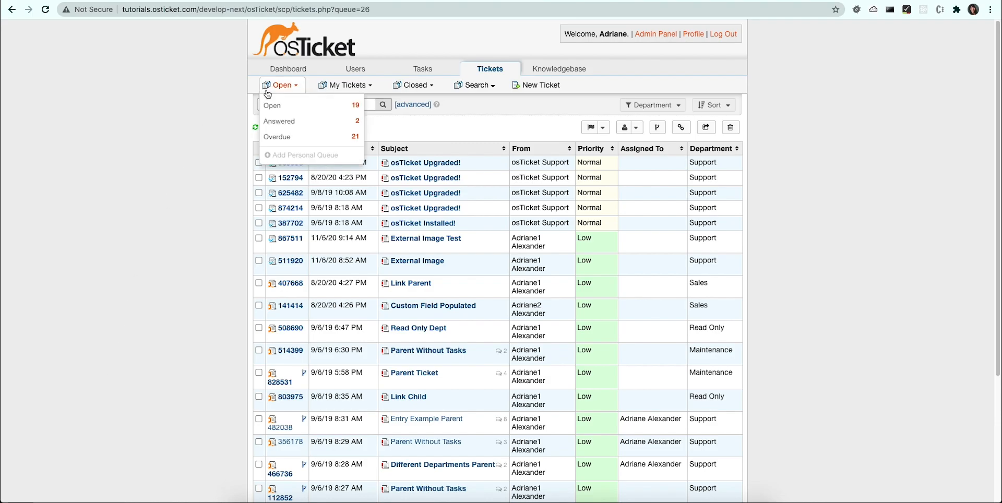
left_click(284, 156)
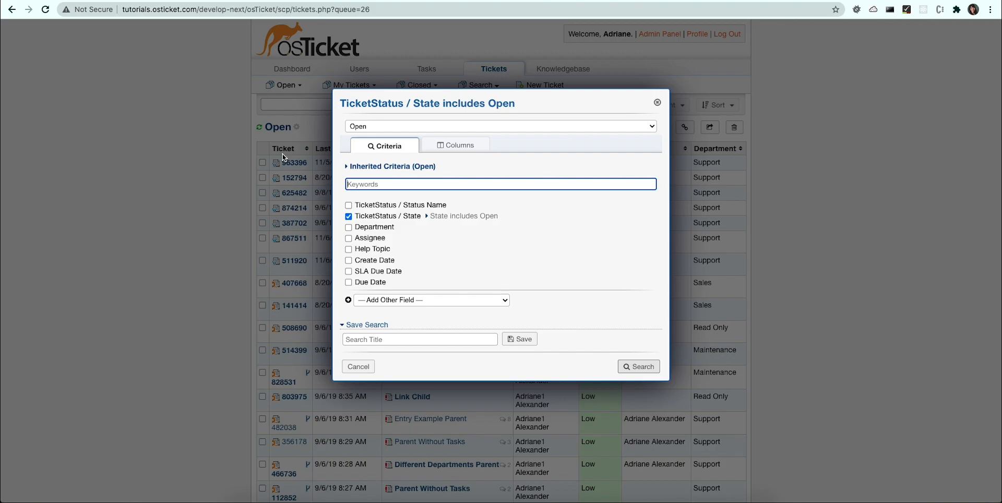
left_click(415, 340)
type("Person")
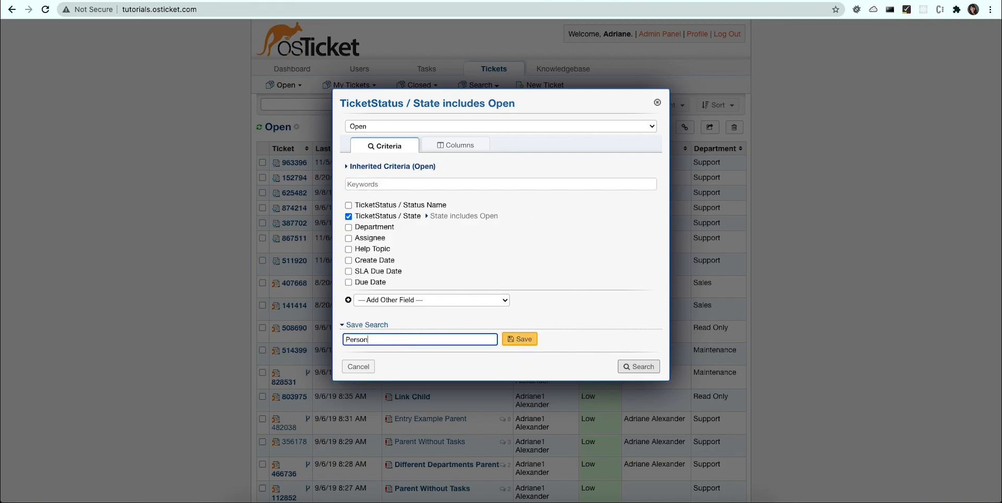
type("al Queue")
left_click(520, 339)
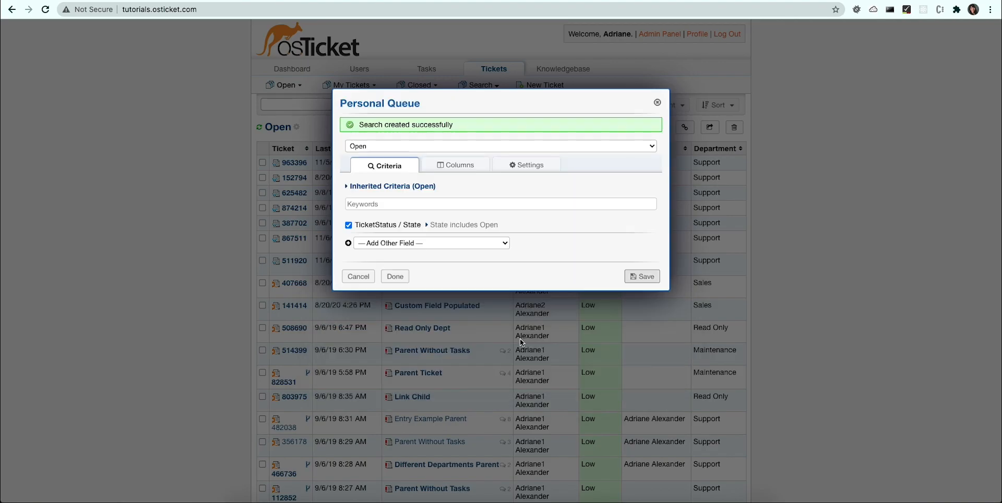
left_click(360, 189)
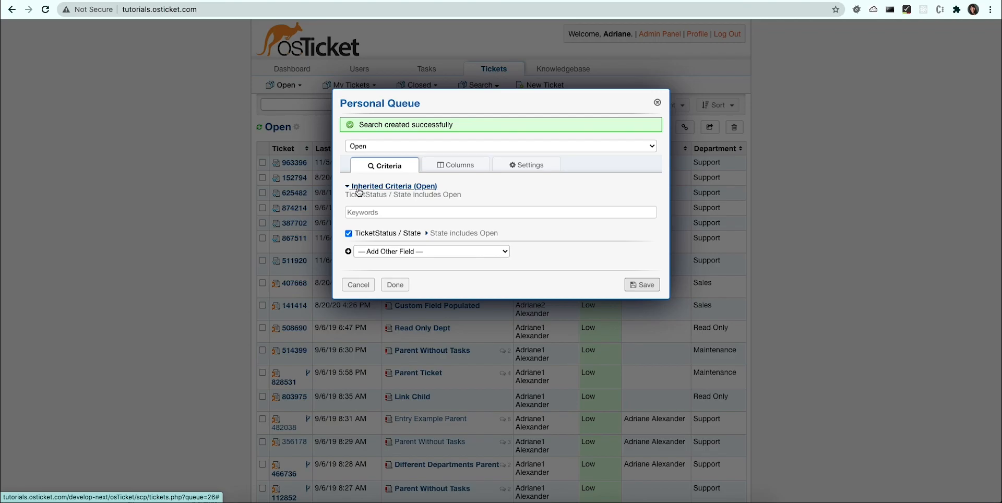
left_click(395, 284)
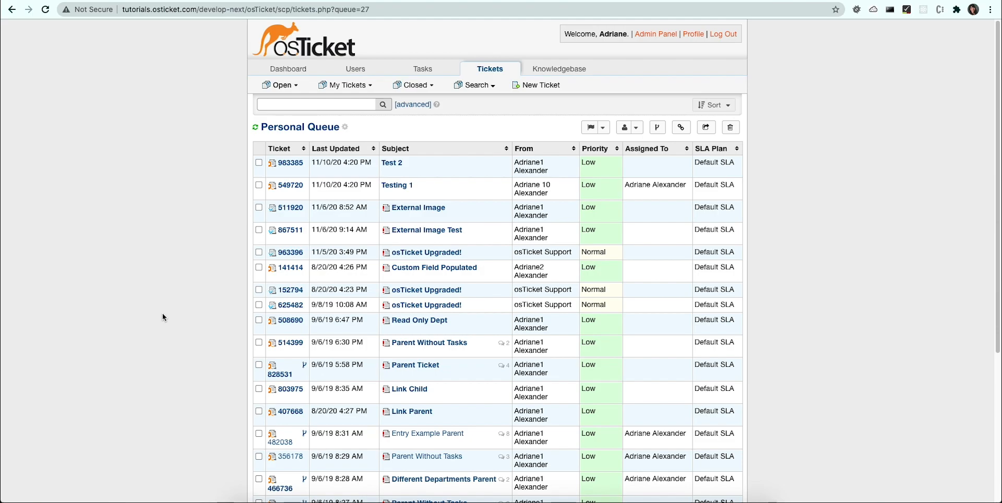
Step: Edit the Personal Queue and add a Department criterion that is Support
left_click(345, 128)
left_click(353, 142)
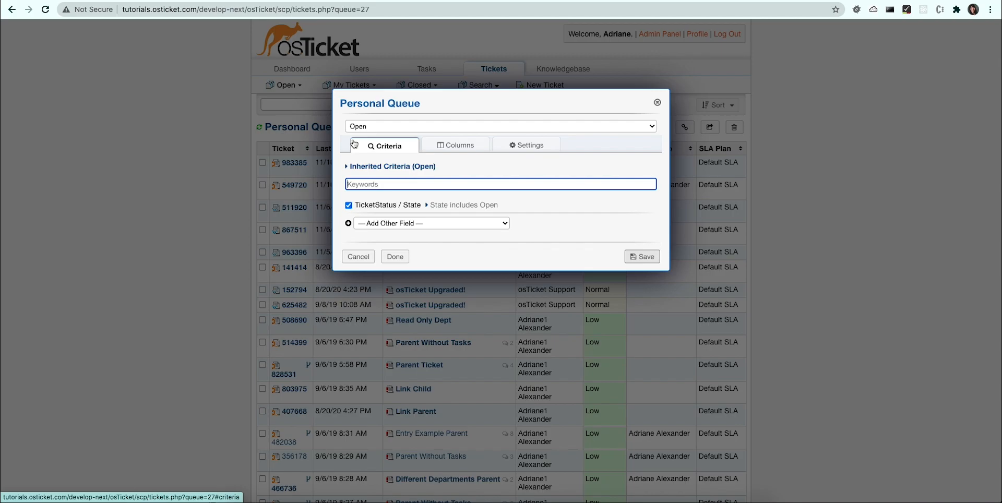
left_click(378, 225)
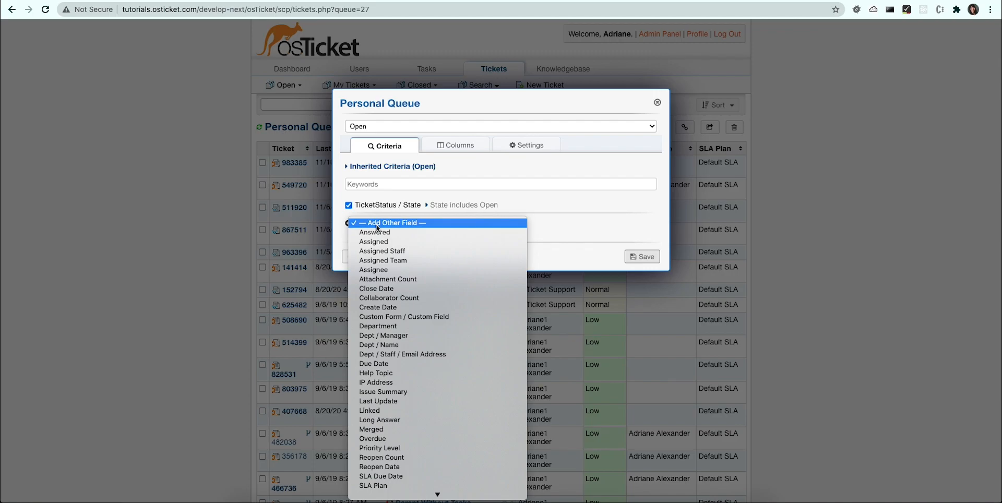
left_click(371, 326)
left_click(386, 269)
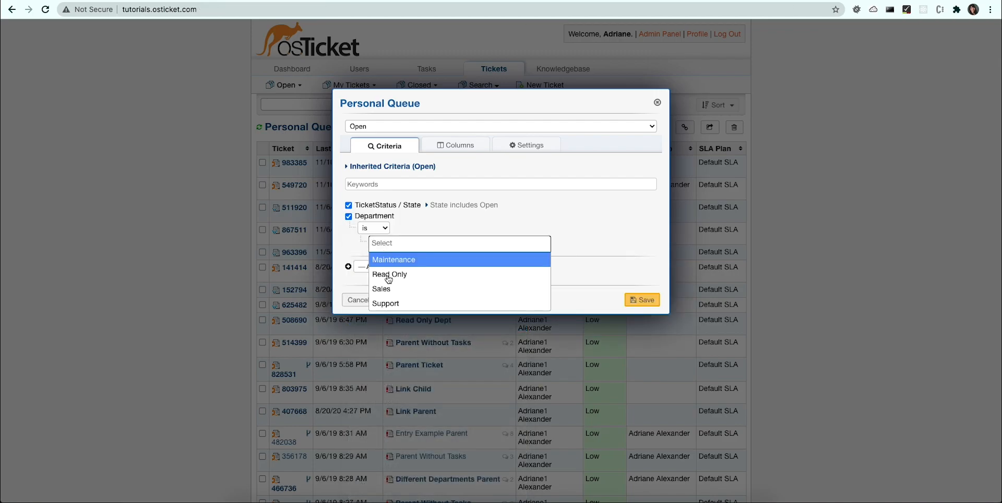
left_click(387, 303)
Step: Add a Help Topic criterion that includes Feedback, and save the queue
left_click(386, 275)
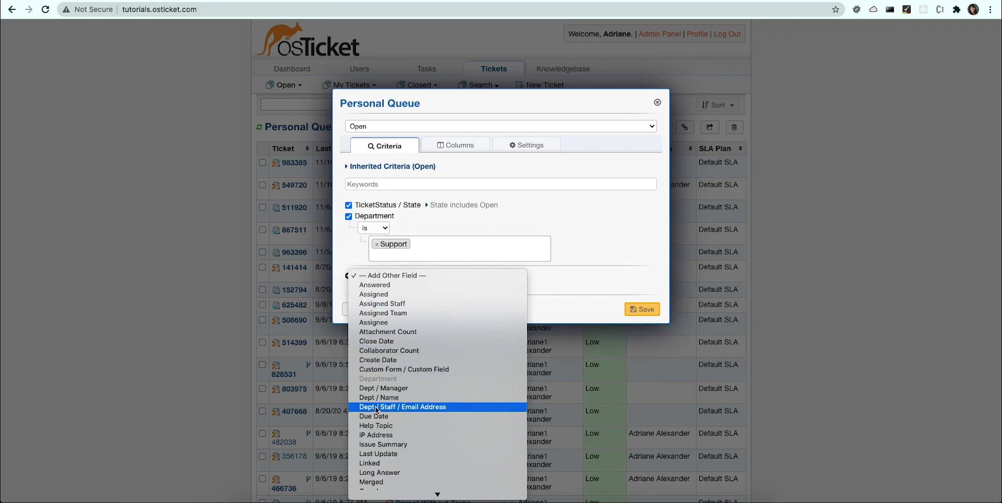
left_click(376, 425)
left_click(380, 280)
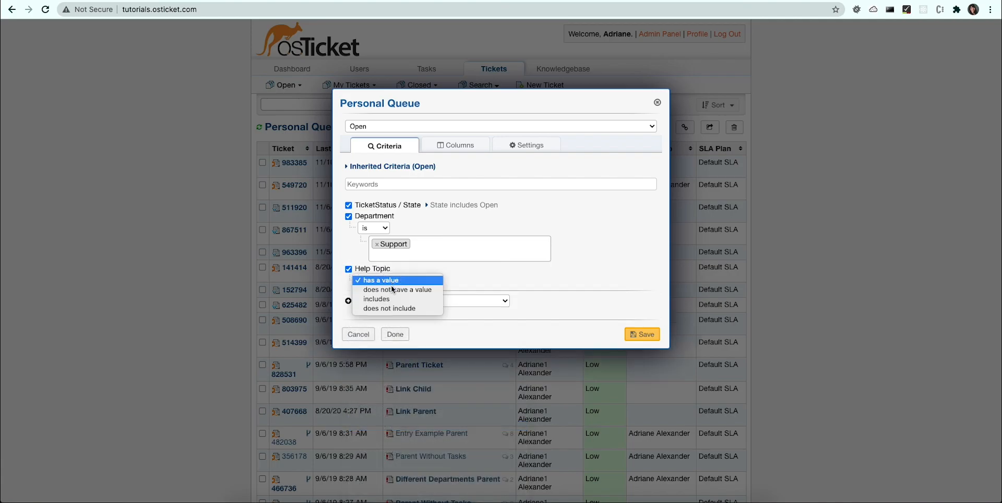
left_click(392, 302)
left_click(392, 302)
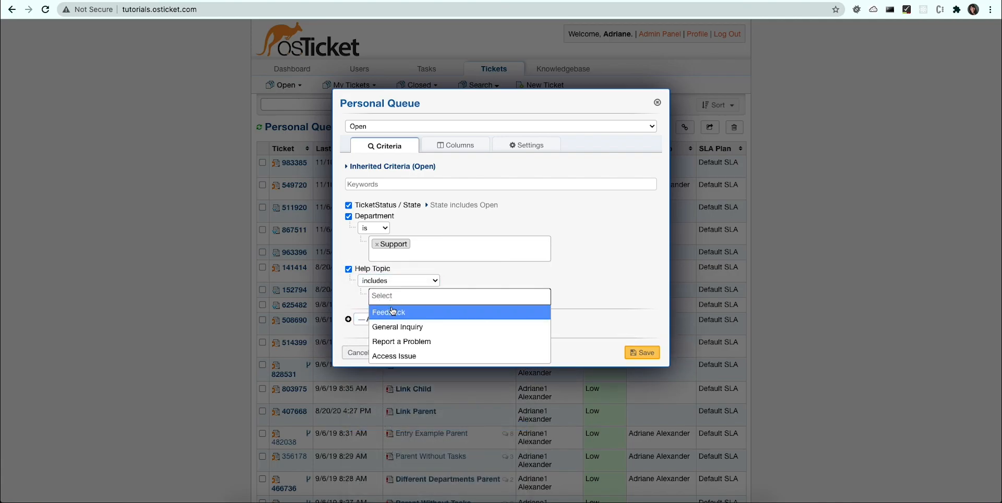
left_click(392, 313)
left_click(641, 361)
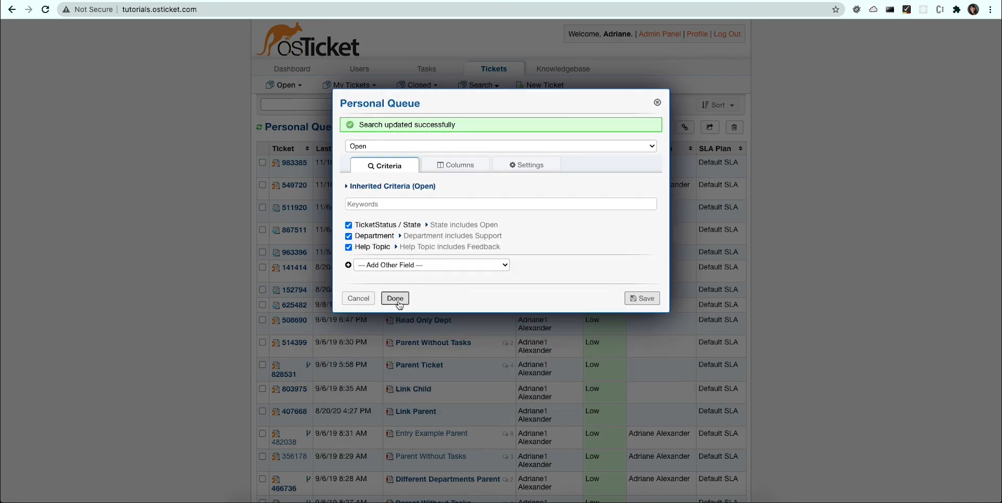
left_click(395, 298)
left_click(169, 213)
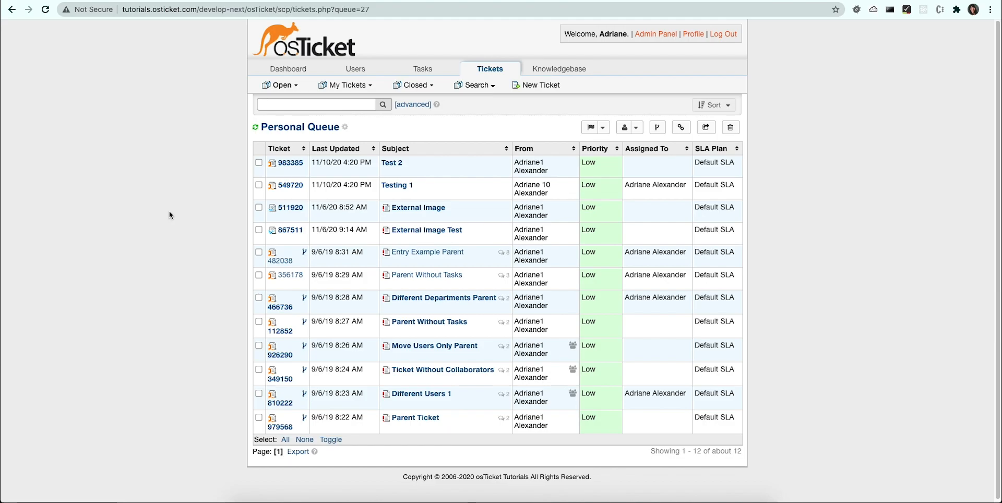
Step: Stop the Personal Queue from inheriting its parent queue's columns and add a Department column
left_click(345, 128)
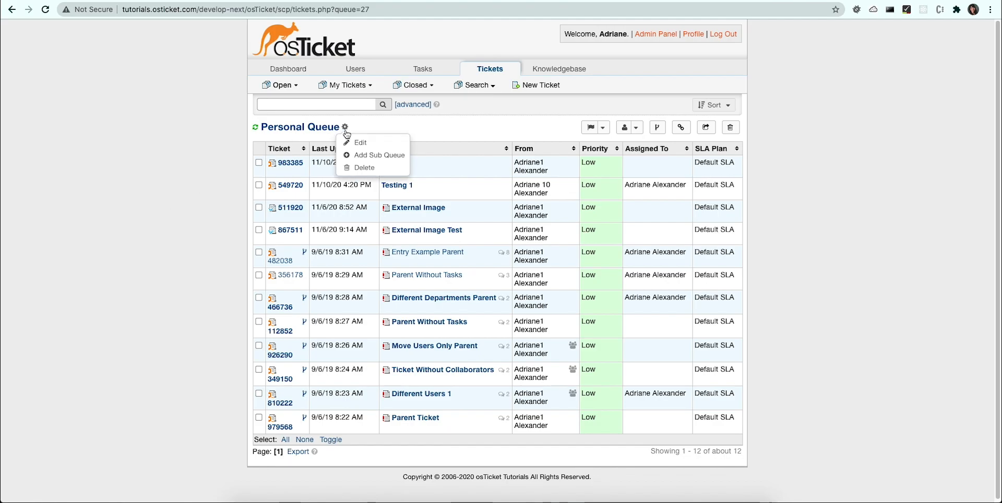
left_click(360, 143)
left_click(449, 148)
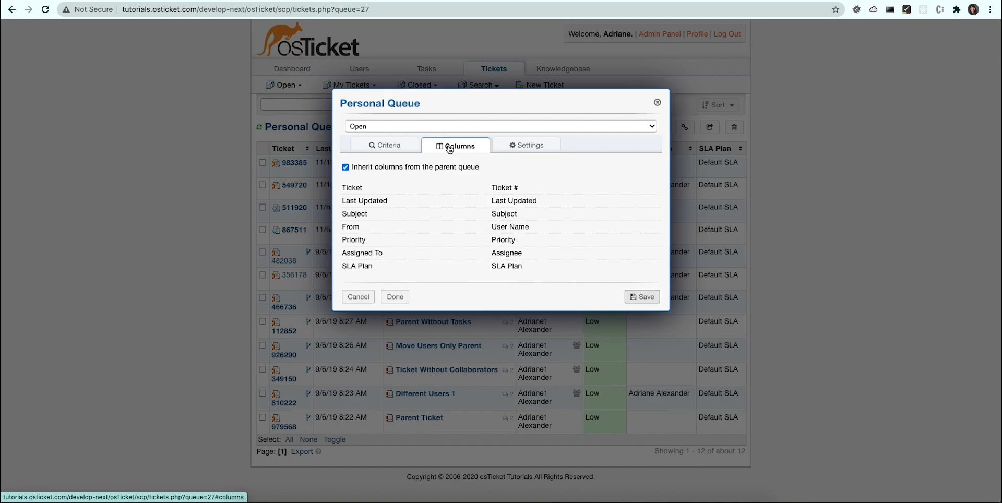
left_click(346, 168)
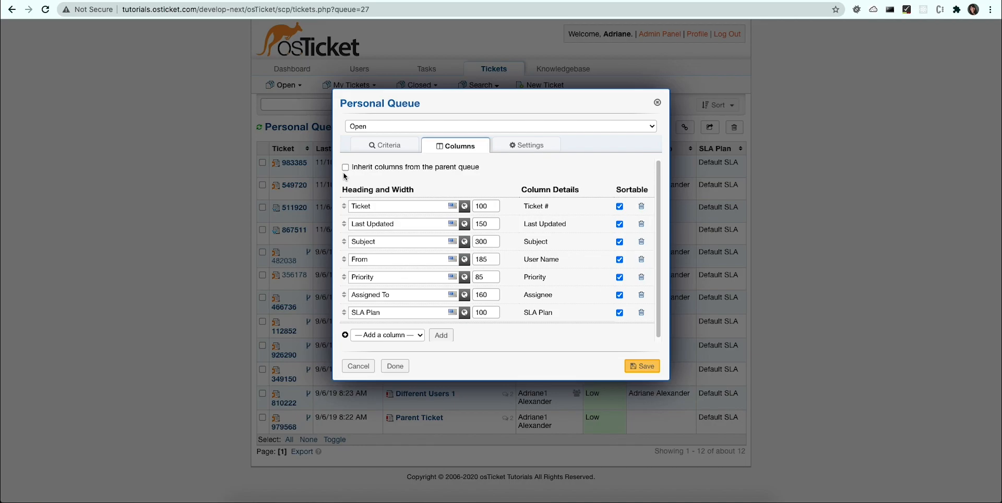
left_click(398, 335)
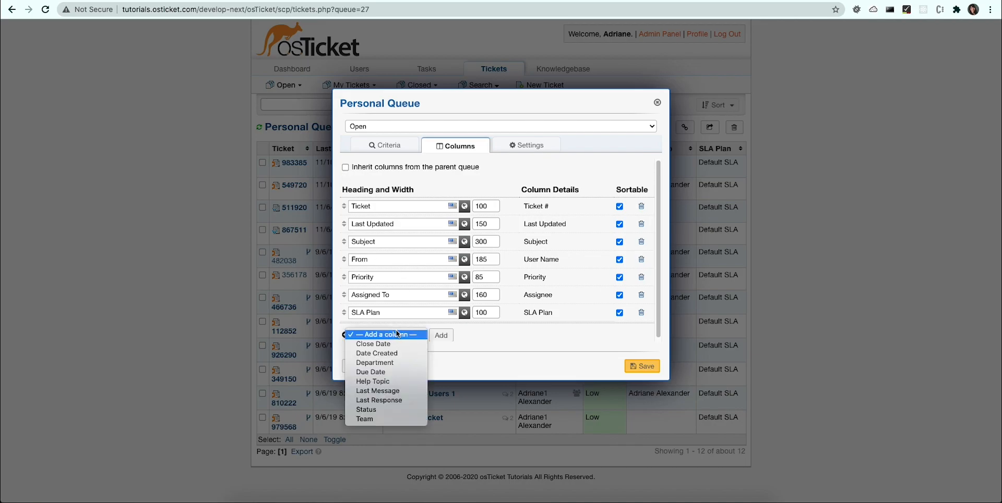
left_click(392, 364)
left_click(441, 335)
scroll(380, 341, "down", 1)
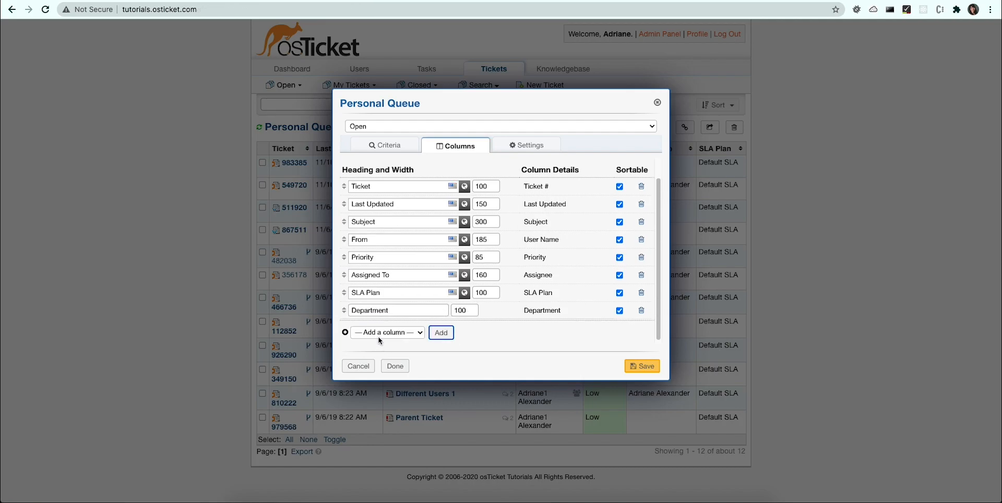
Step: Add Help Topic and Date Created columns to the Personal Queue and save it
left_click(380, 335)
left_click(380, 368)
left_click(440, 338)
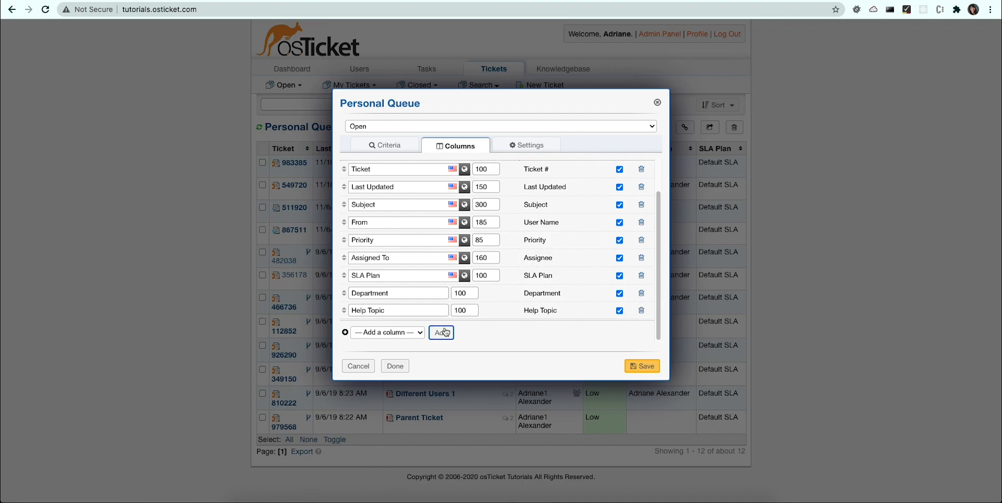
left_click(396, 333)
left_click(397, 350)
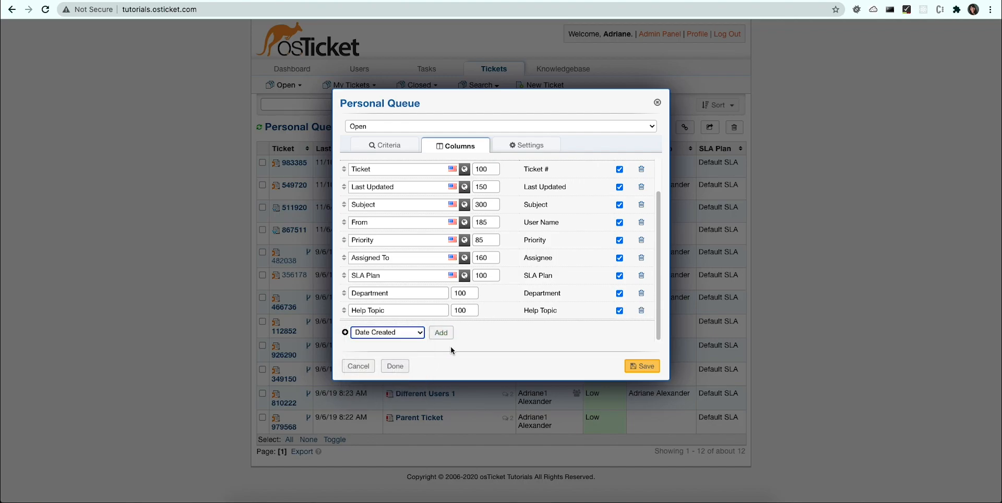
left_click(442, 333)
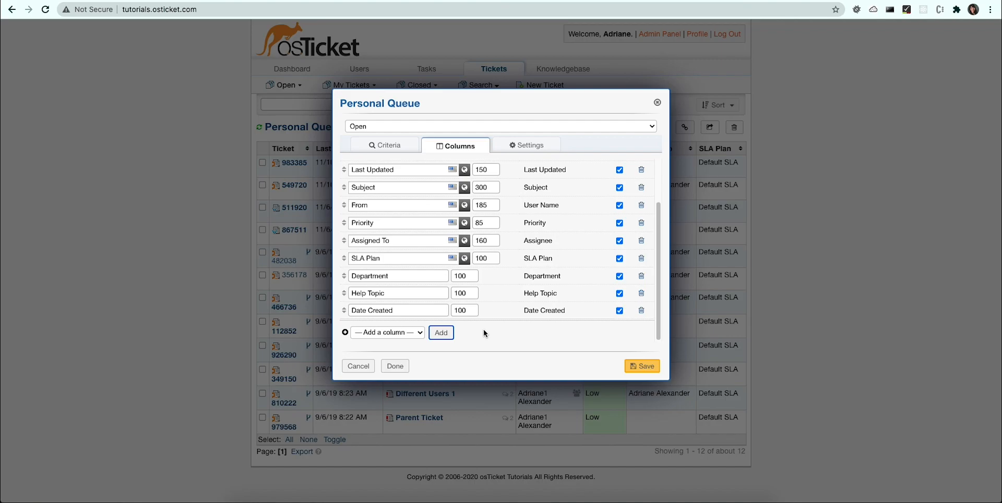
left_click(644, 366)
left_click(396, 298)
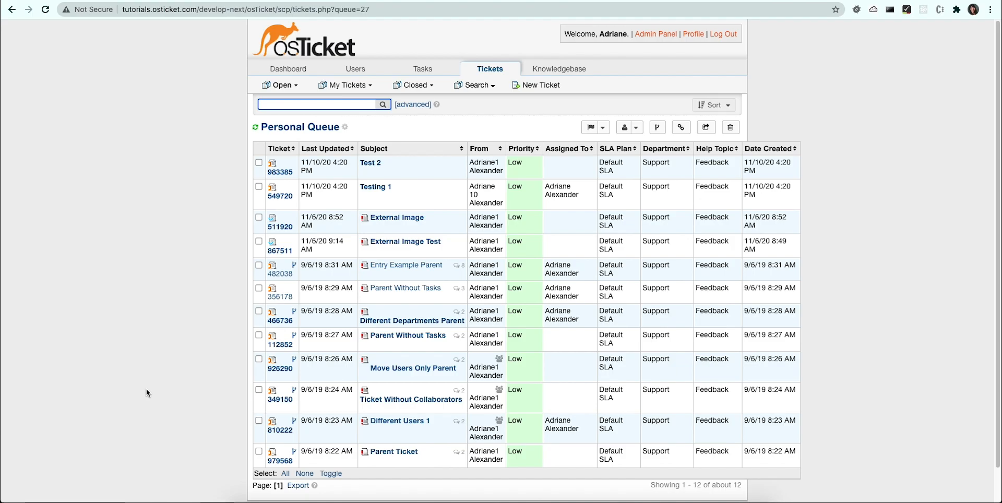
Step: In the Personal Queue's column setup, set the Last Updated width to 125 and the Subject width to 200
left_click(346, 128)
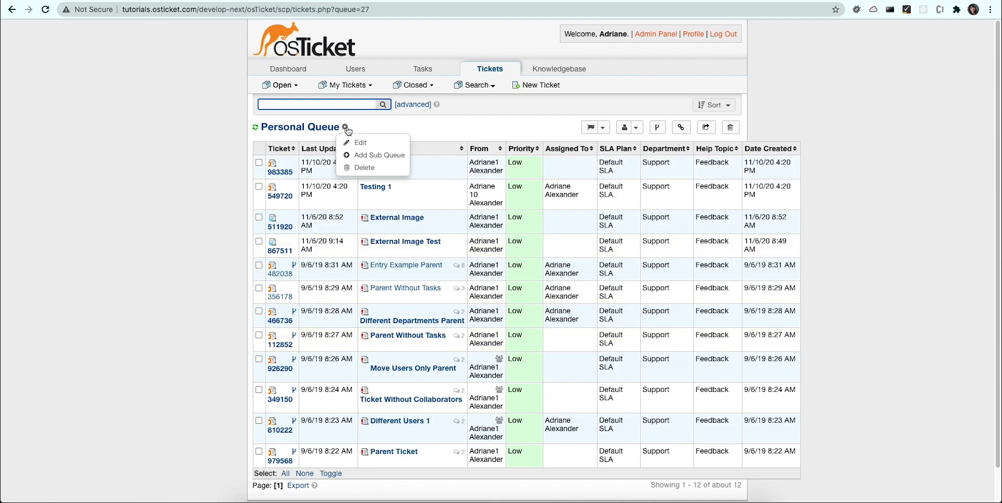
left_click(349, 142)
left_click(450, 151)
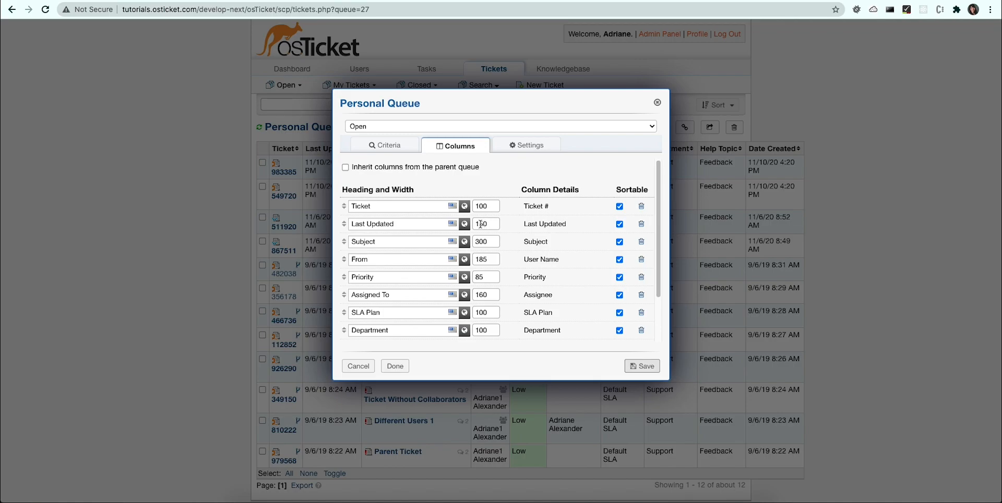
left_click_drag(480, 224, 494, 226)
type("125")
left_click(480, 241)
key("BackSpace")
type("2")
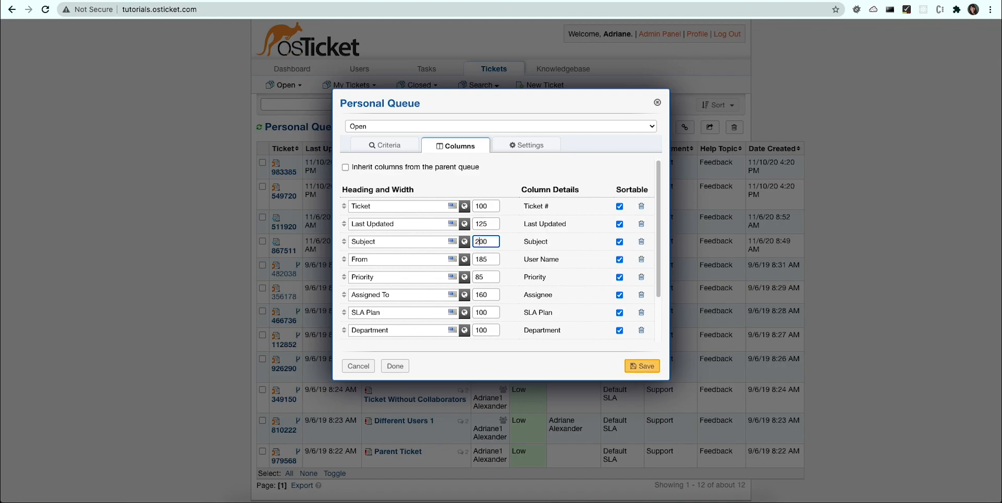
Step: Remove the SLA Plan column, set the Date Created column's width to 125, and save the queue
left_click(641, 313)
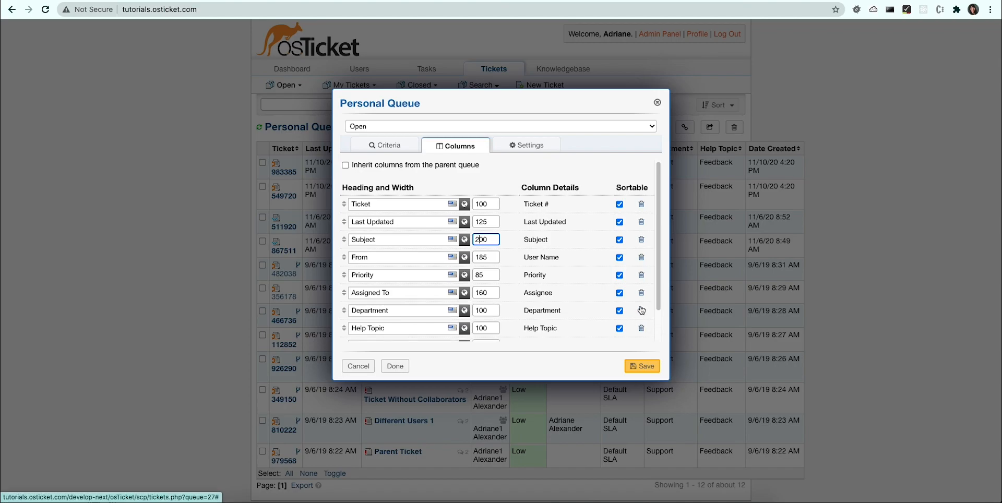
scroll(485, 310, "down", 2)
double_click(484, 310)
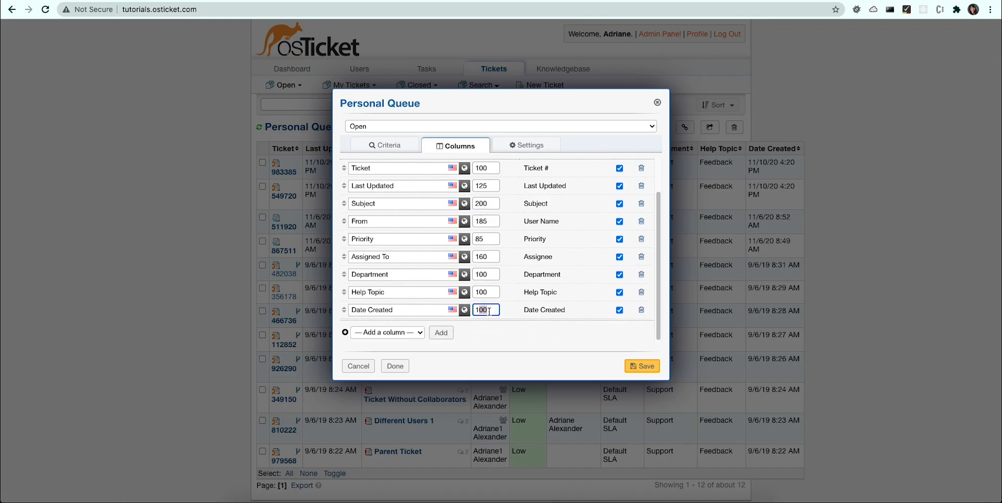
type("125")
scroll(506, 282, "up", 2)
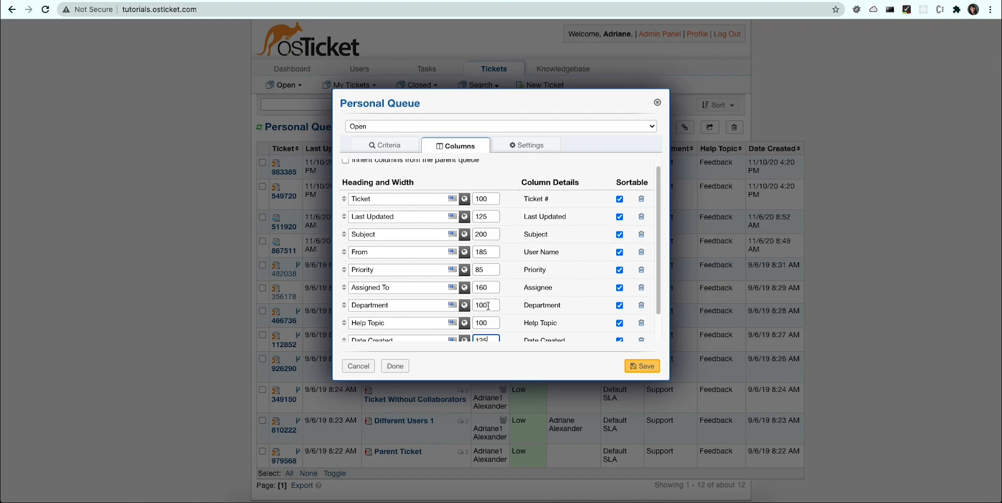
left_click(637, 371)
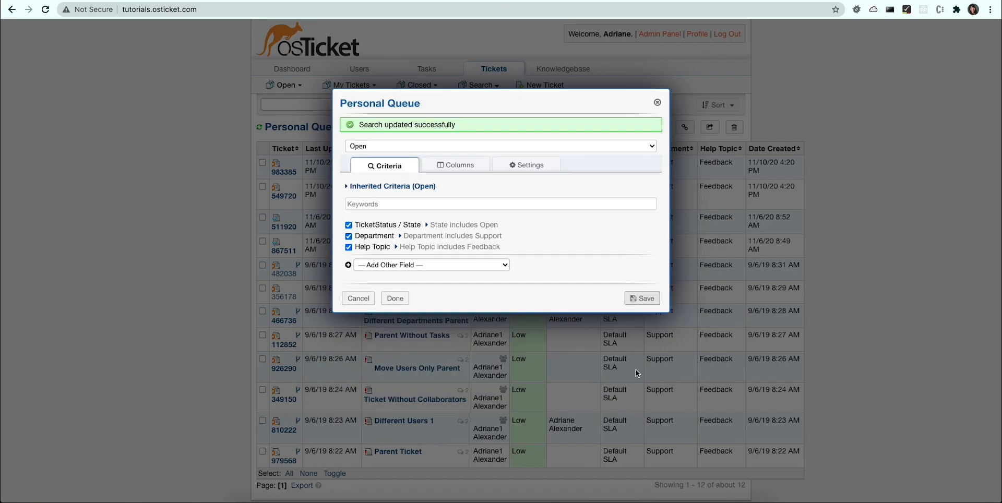
left_click(395, 298)
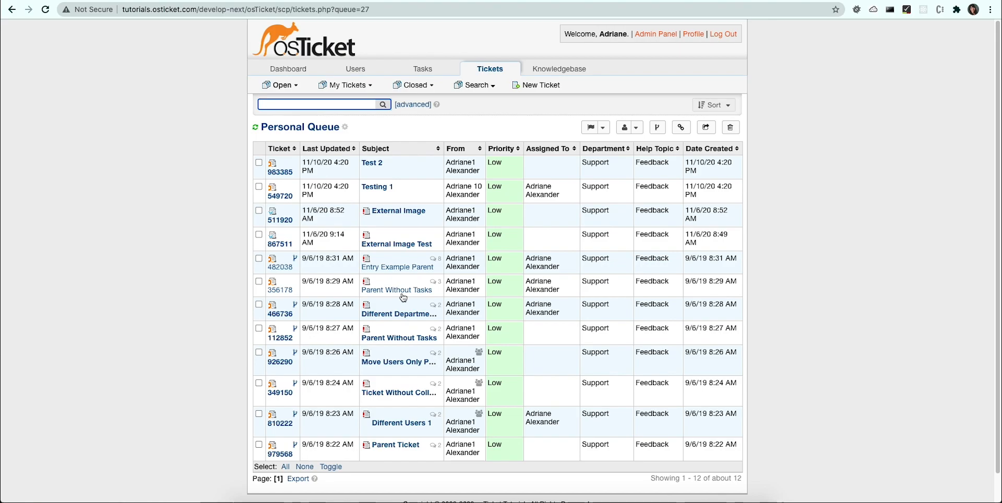
left_click(191, 330)
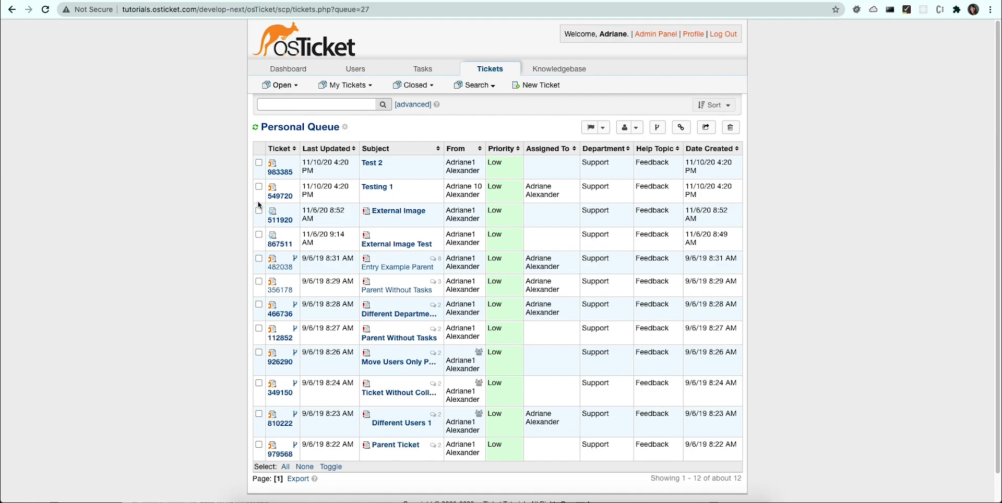
Step: Start a sub queue under the Personal Queue and add a criterion that Assignee includes Me
left_click(345, 127)
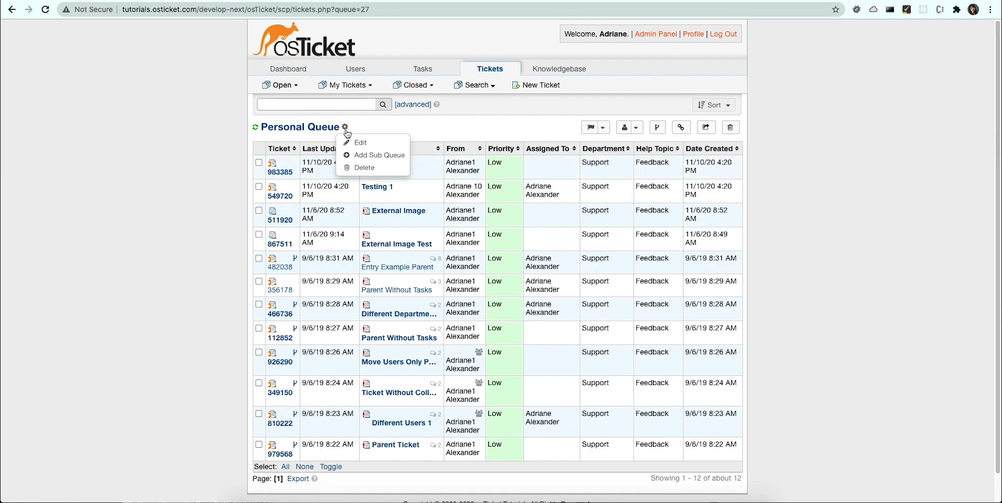
left_click(360, 155)
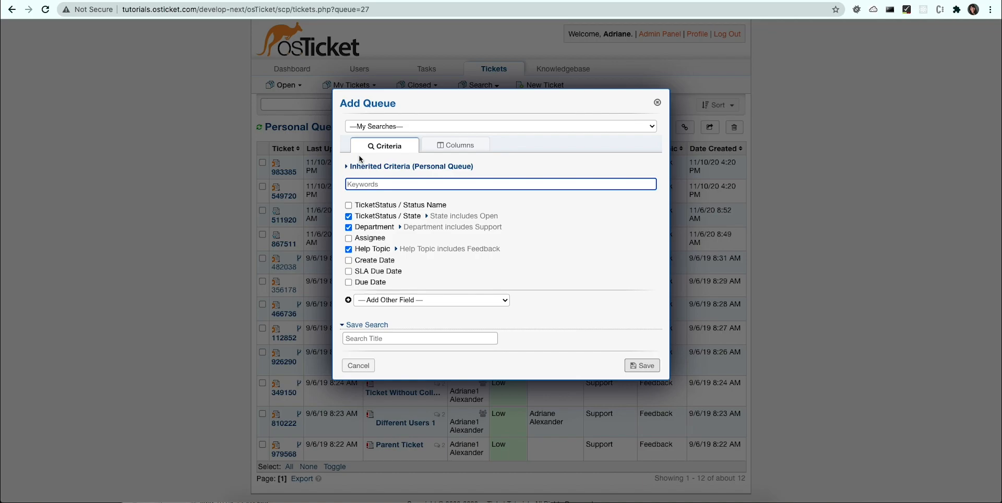
left_click(348, 239)
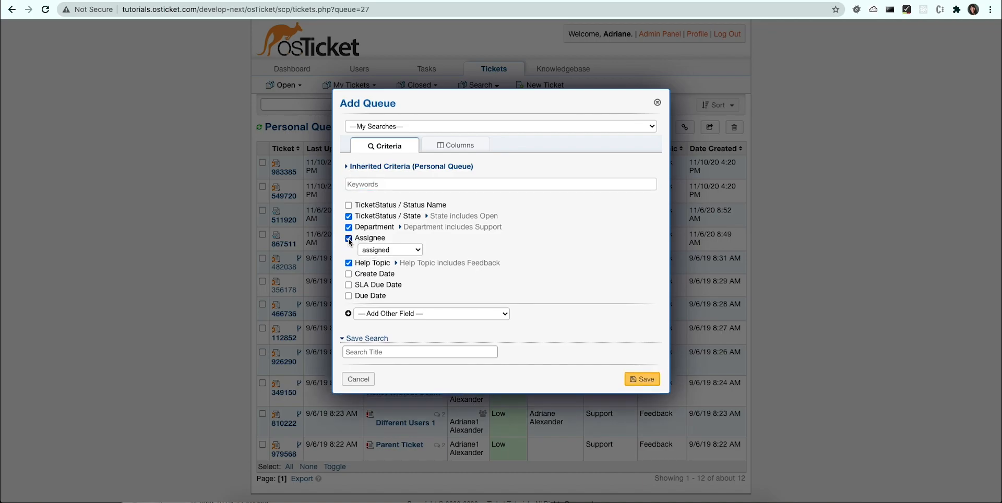
left_click(368, 253)
left_click(375, 268)
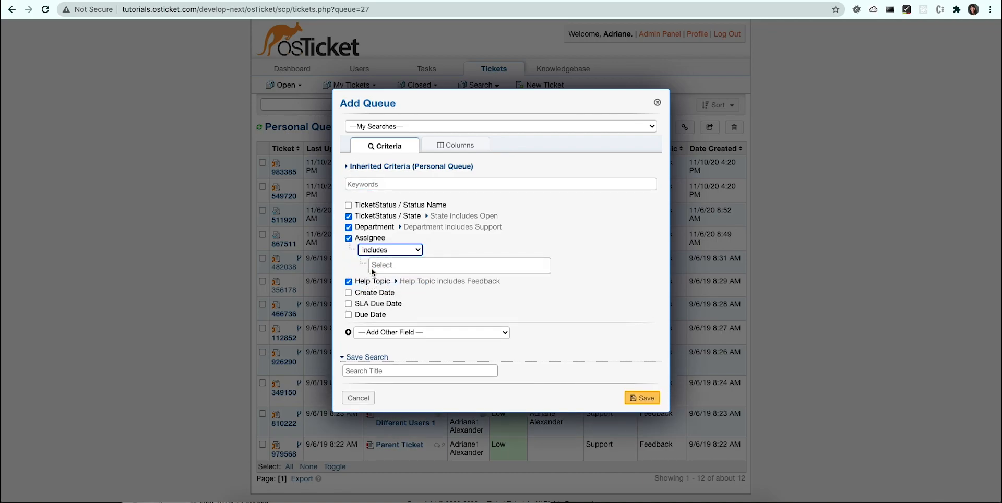
left_click(375, 266)
left_click(412, 281)
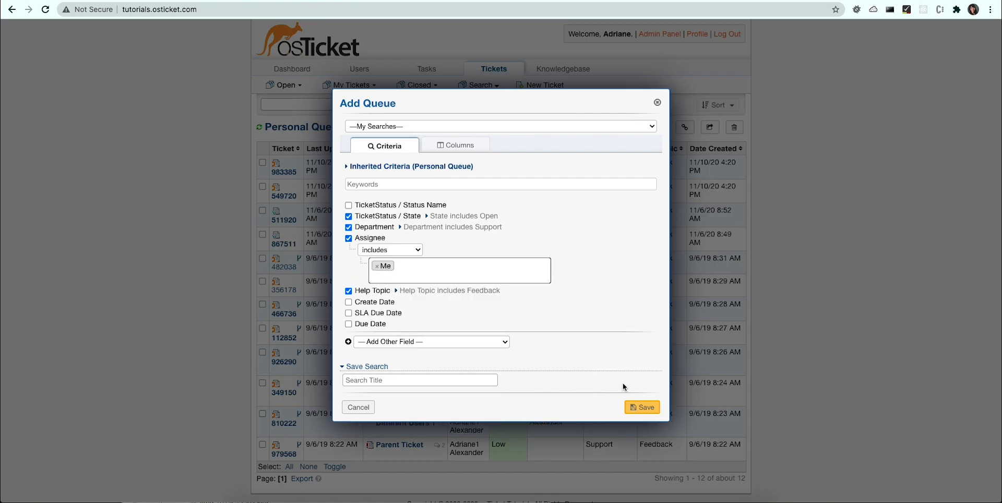
Step: Title the new sub queue "Assigned to Me", save it and finish its setup
left_click(483, 381)
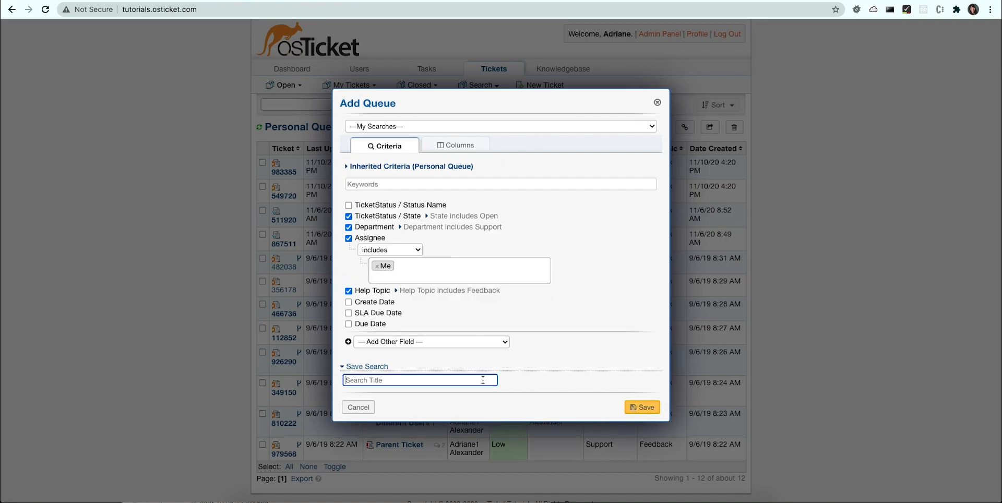
type("Assigned to Me")
left_click(643, 411)
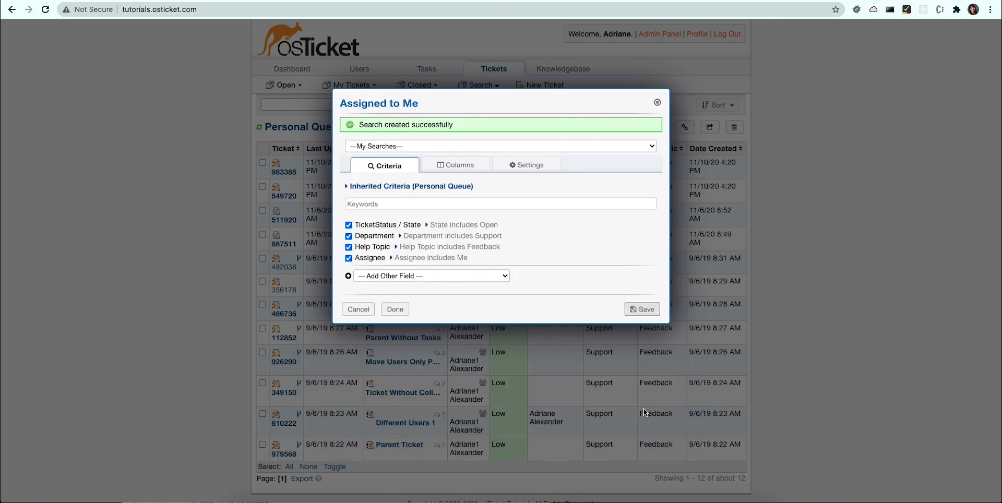
left_click(402, 312)
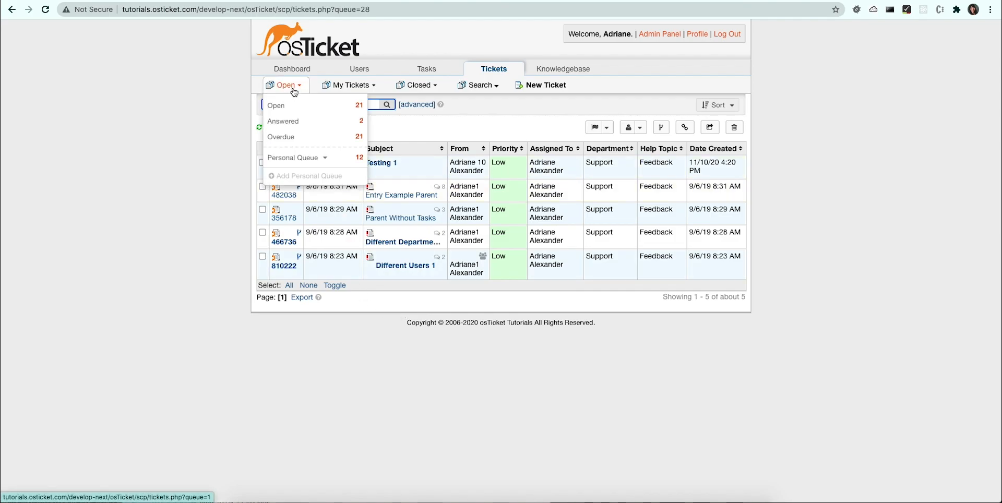
Step: Check the Assigned To Me sub queue under Open tickets and return to the Personal Queue
mouse_move(302, 157)
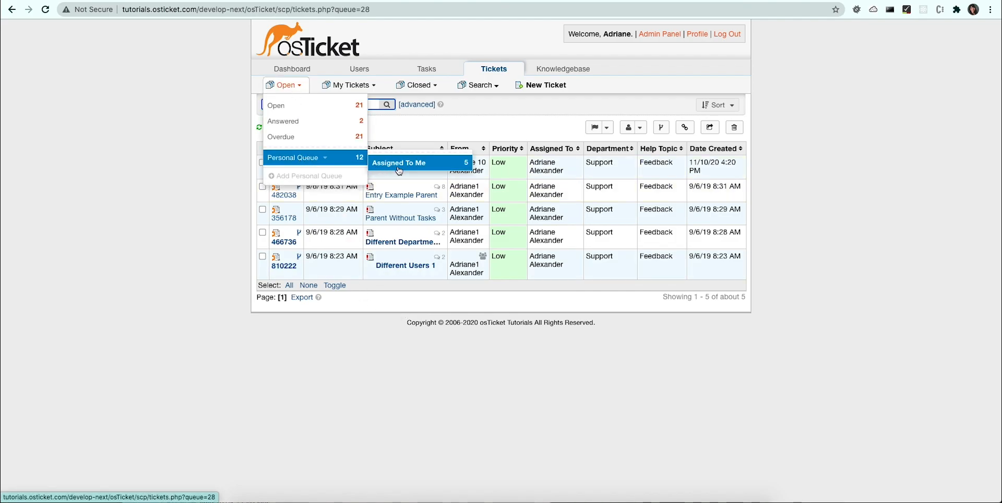
left_click(399, 170)
left_click(293, 158)
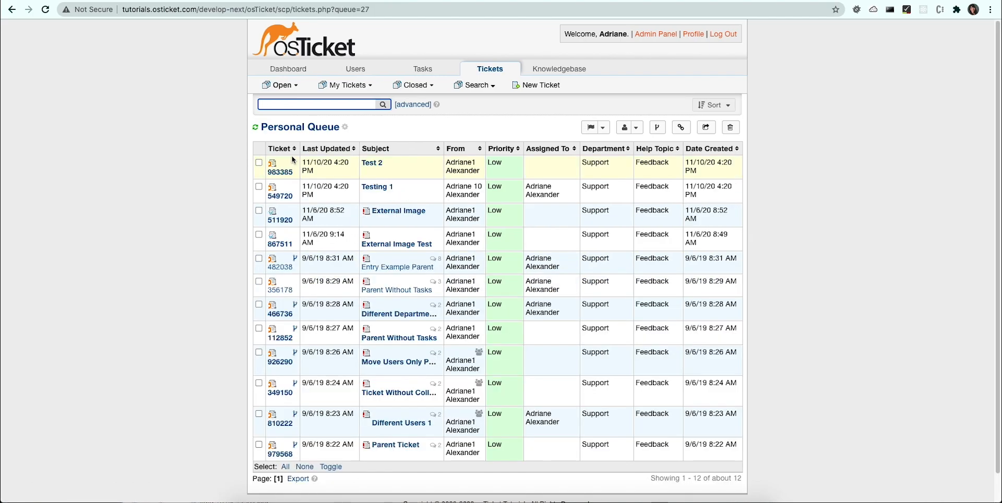
Step: Set the Personal Queue's quick filter and default sorting both to Create Date, and save the queue
left_click(345, 128)
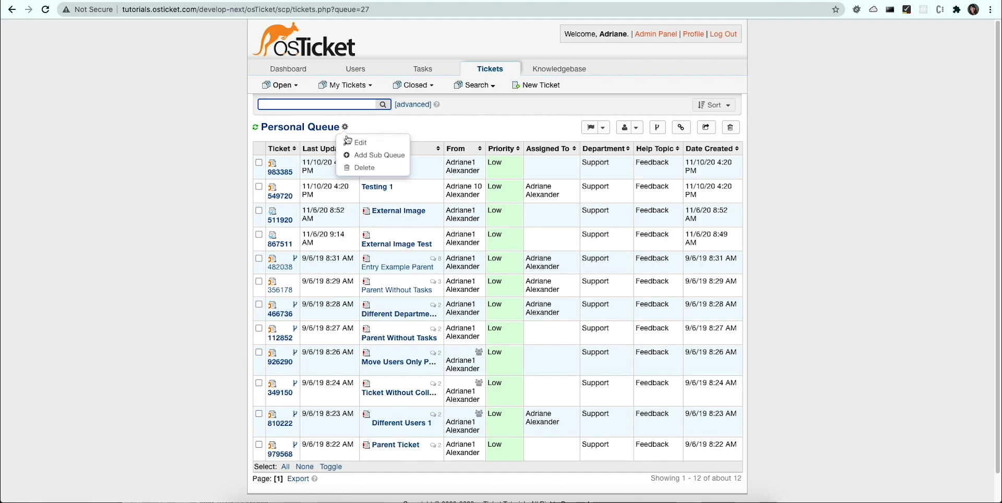
left_click(353, 143)
left_click(545, 147)
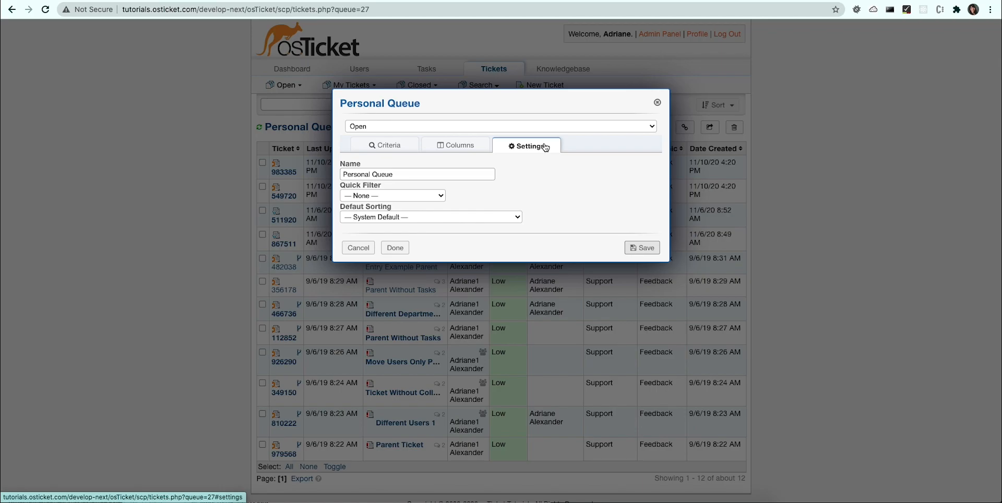
left_click(426, 196)
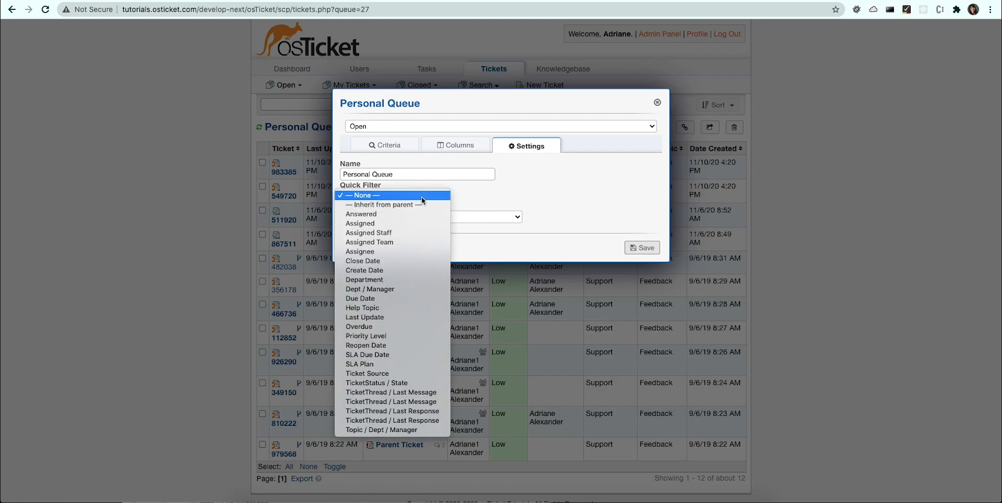
left_click(389, 270)
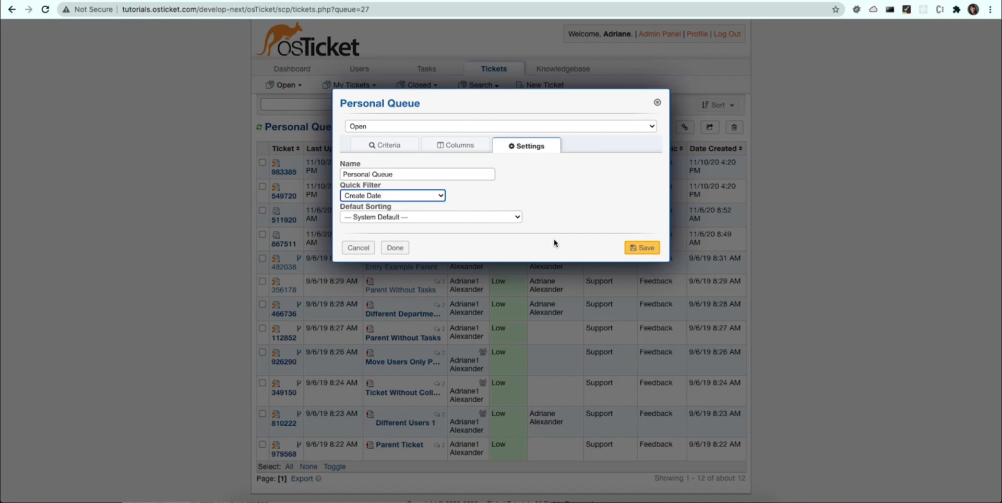
left_click(392, 217)
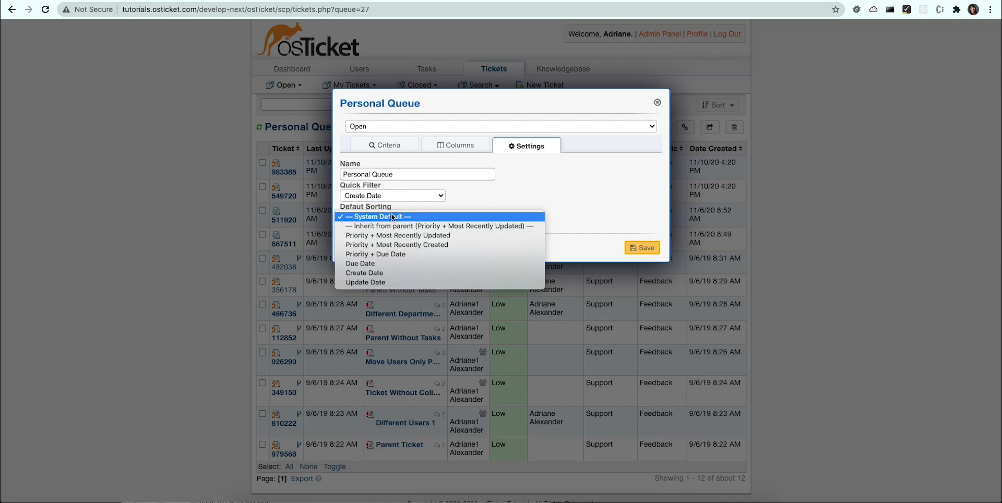
left_click(388, 272)
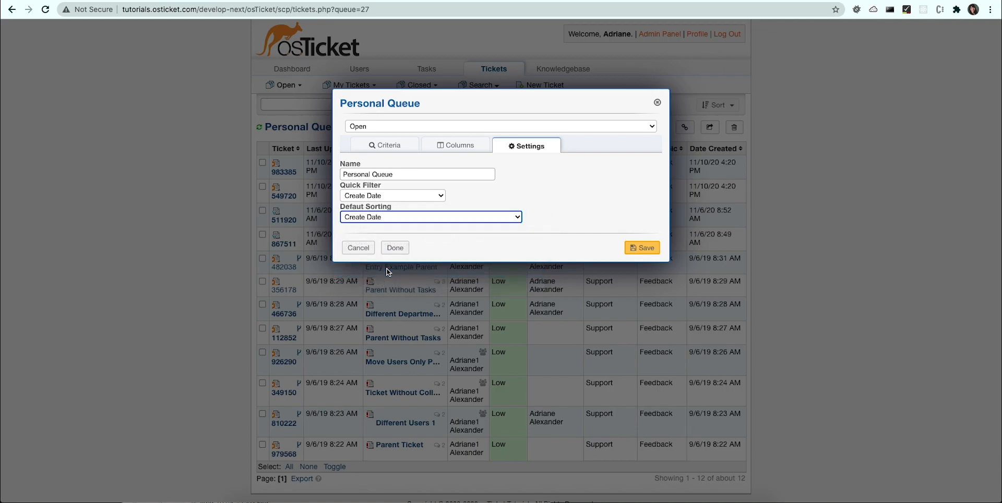
left_click(647, 249)
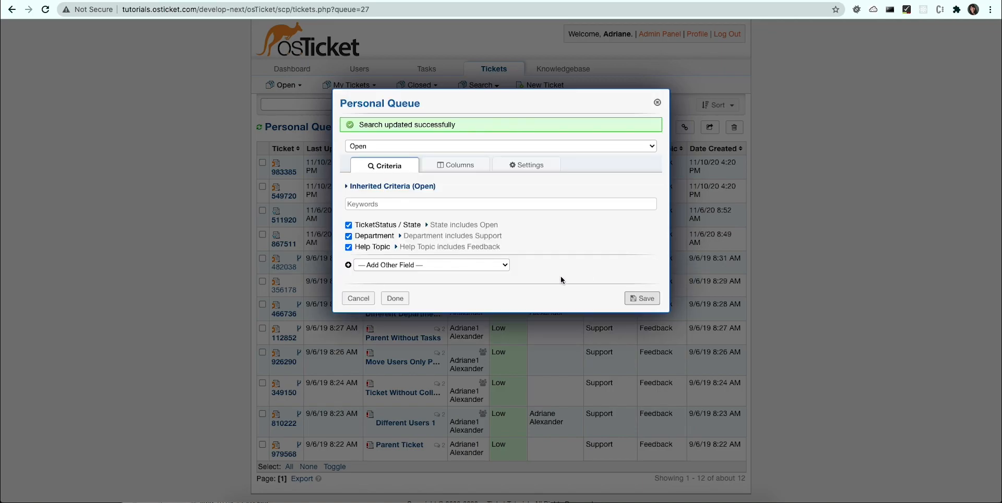
left_click(395, 298)
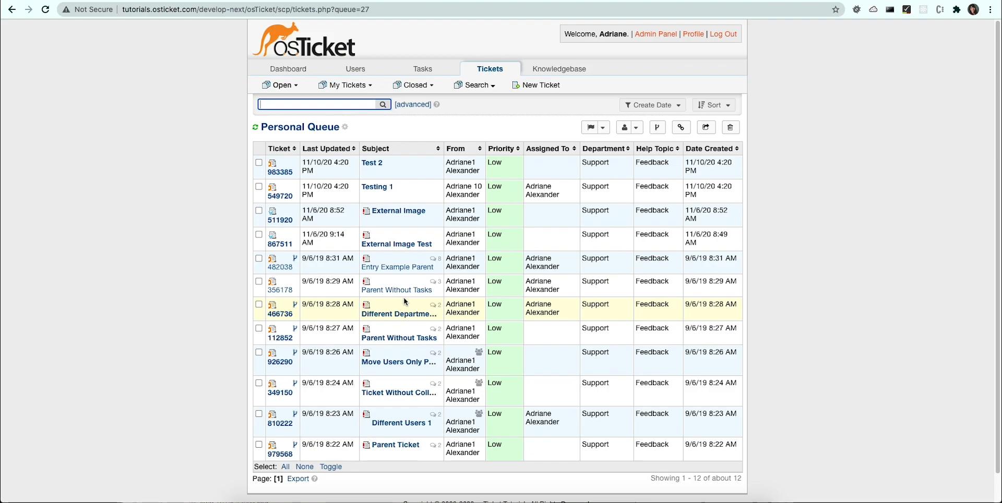
Step: Examine the Personal Queue's Create Date quick filter choices and its available sort options
left_click(134, 310)
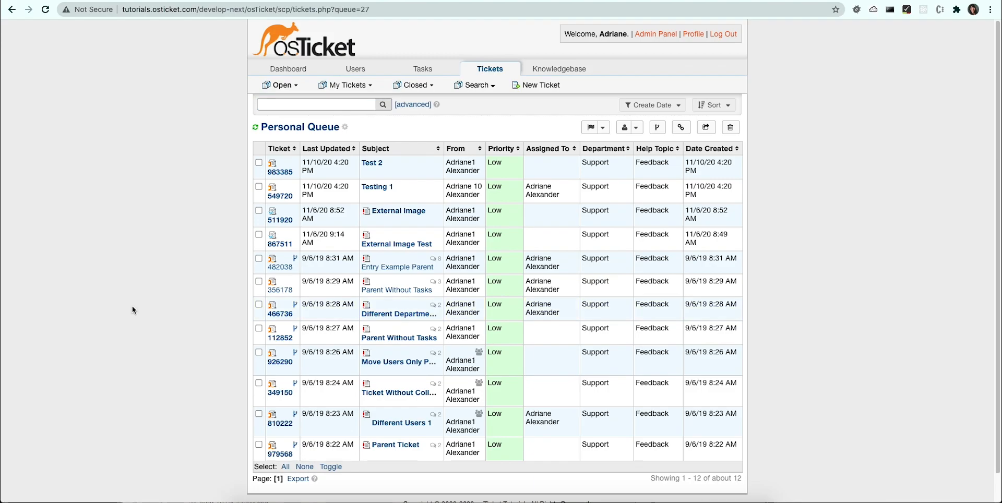
left_click(648, 105)
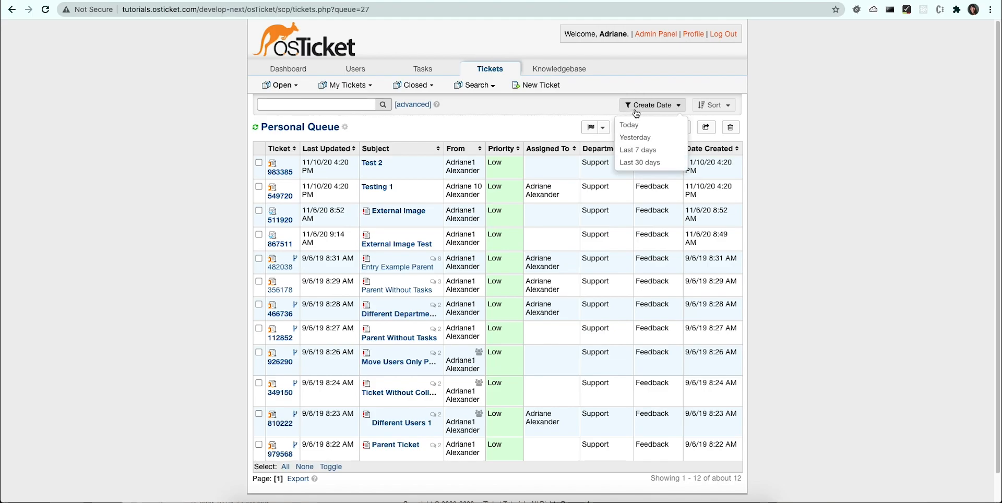
left_click(708, 106)
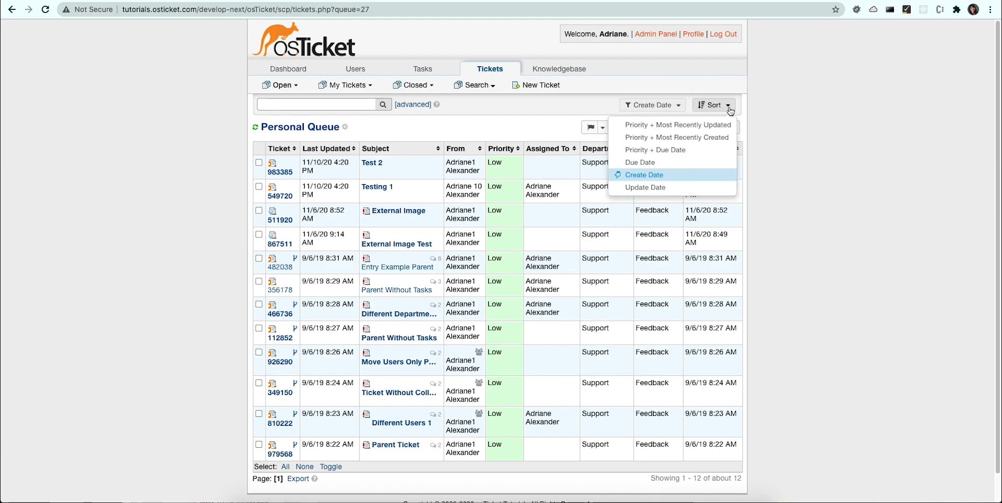
left_click(834, 128)
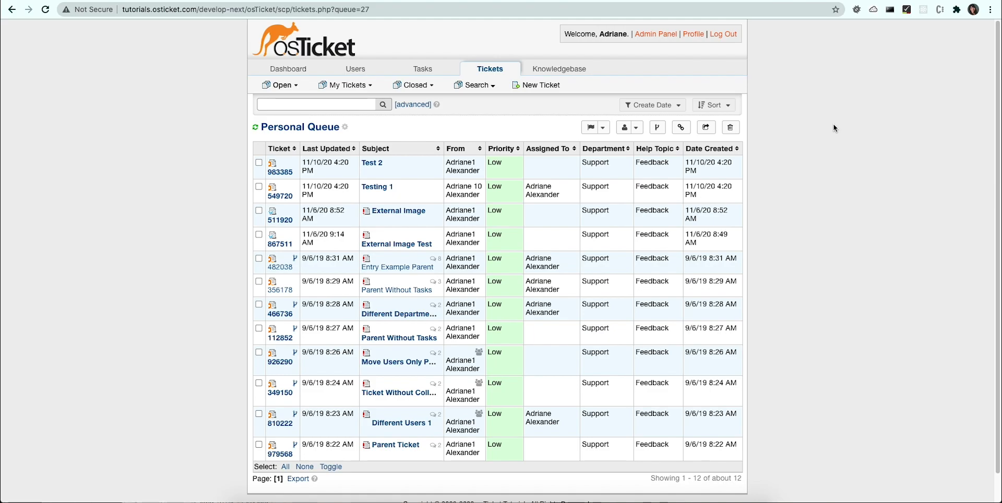
Step: Reverse the Personal Queue's Create Date sort order and filter it to tickets created Today
left_click(723, 105)
left_click(657, 177)
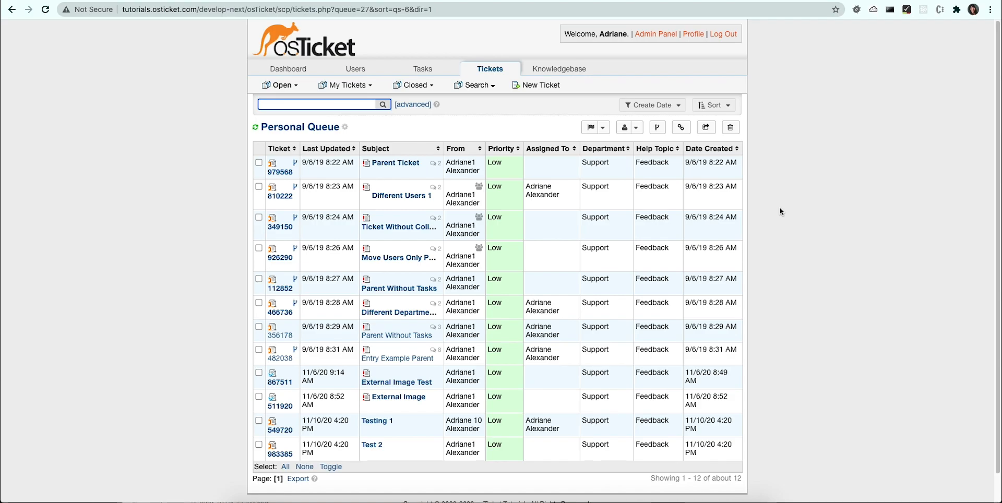
left_click(650, 107)
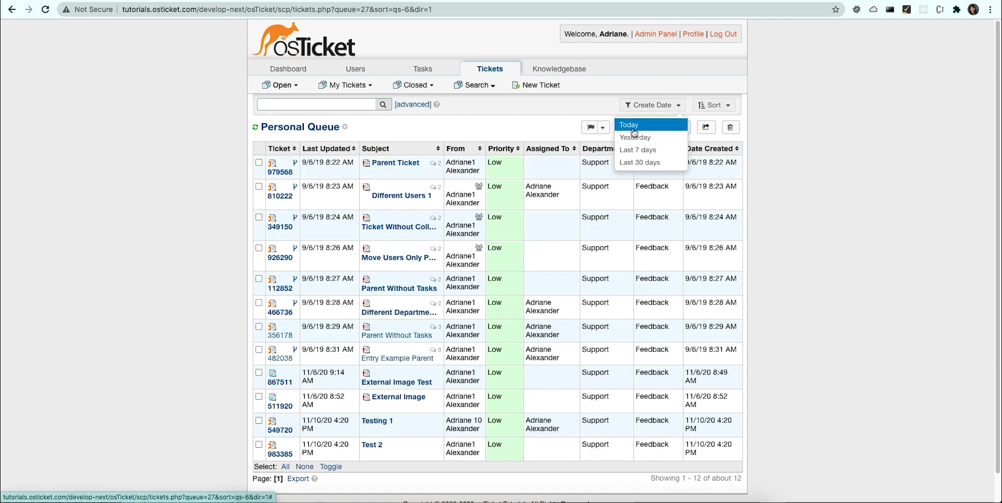
left_click(630, 125)
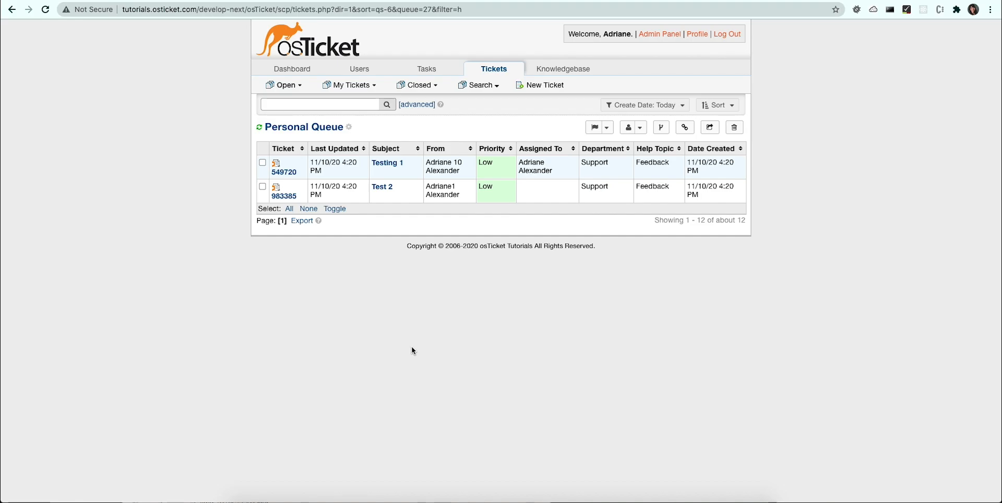
Step: Delete the Personal Queue and confirm its deletion
left_click(351, 128)
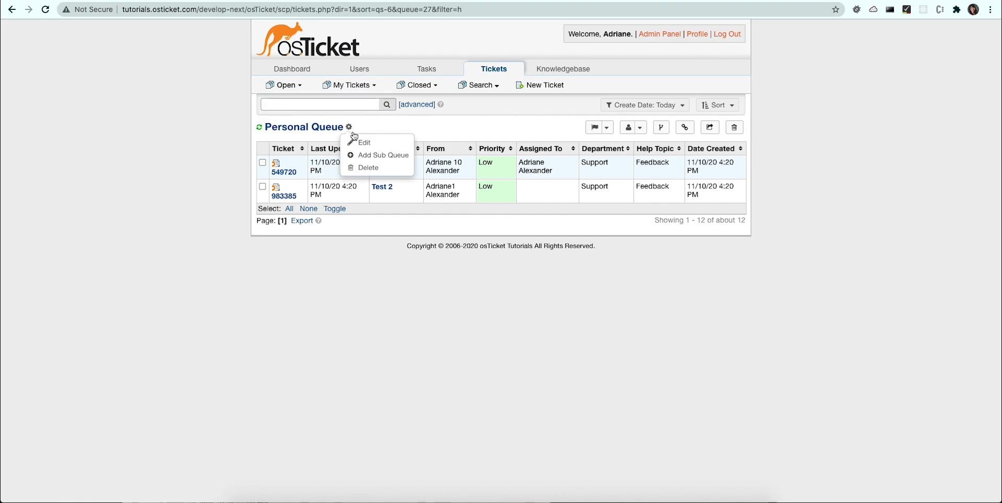
left_click(364, 167)
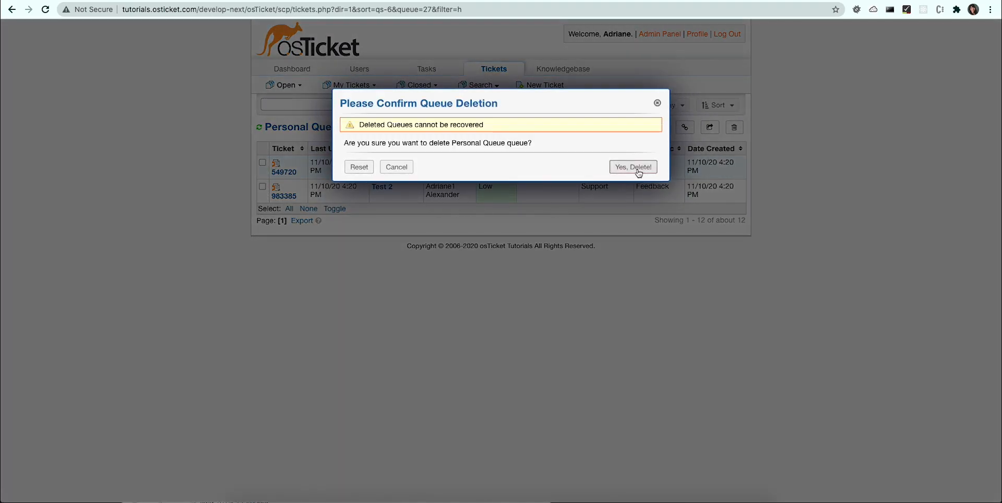
left_click(638, 173)
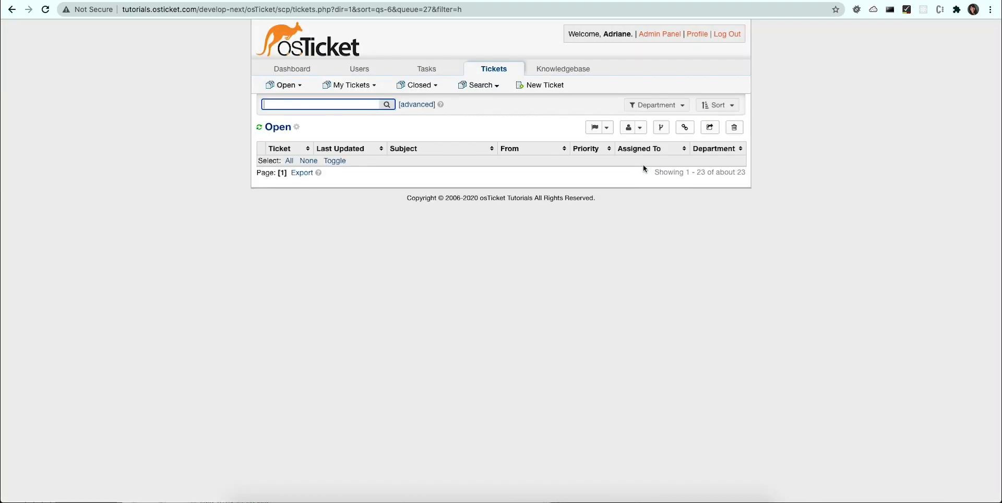